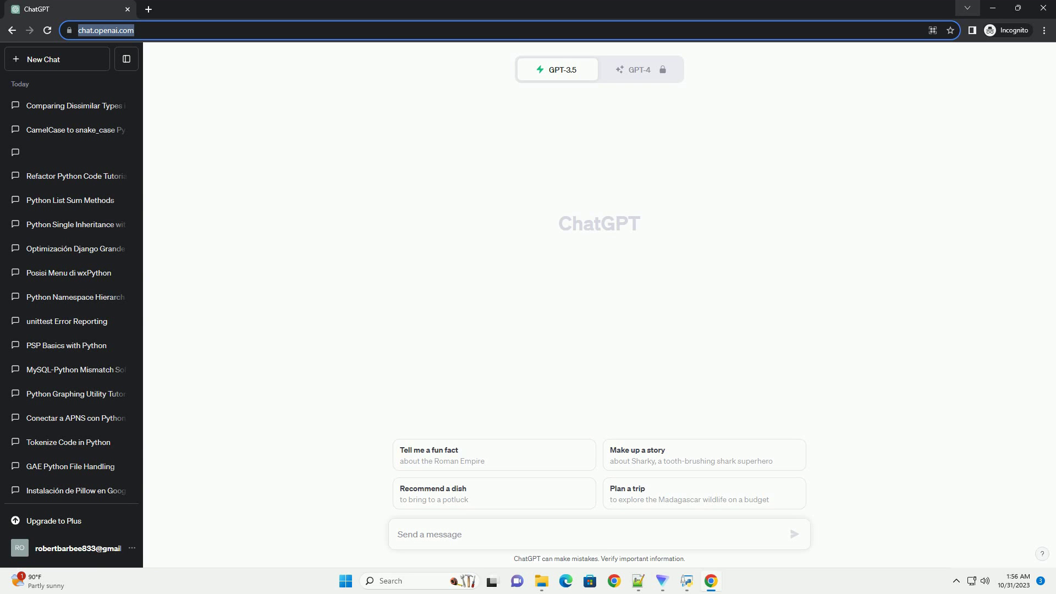
text(write an informative tutorial about Iterative find/replace from a list of tuples in Python with code example)
Submit the request for a Python tutorial on iterative find/replace using a list of tuples
key(Return)
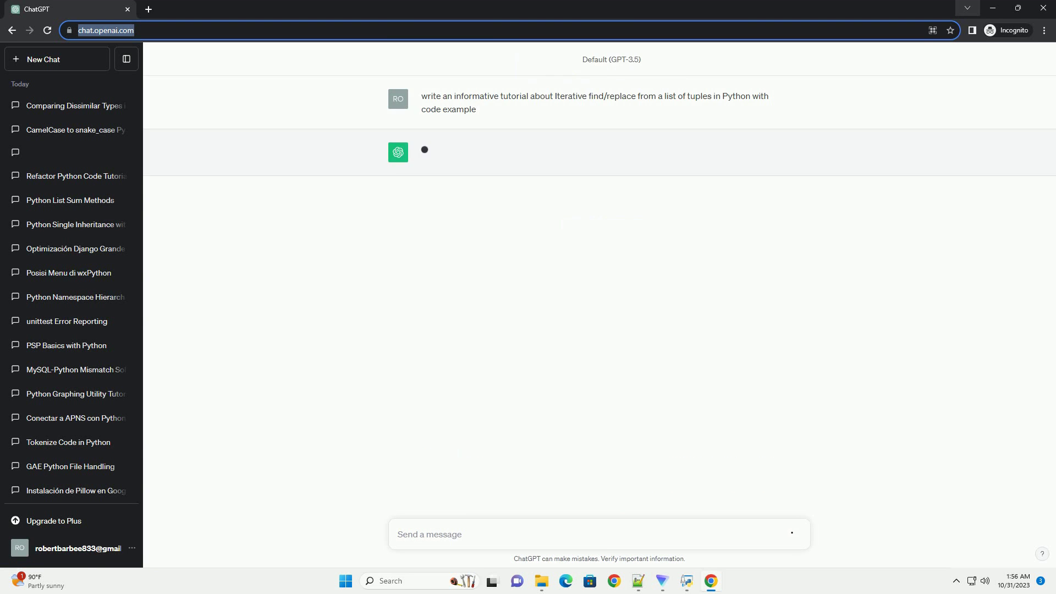